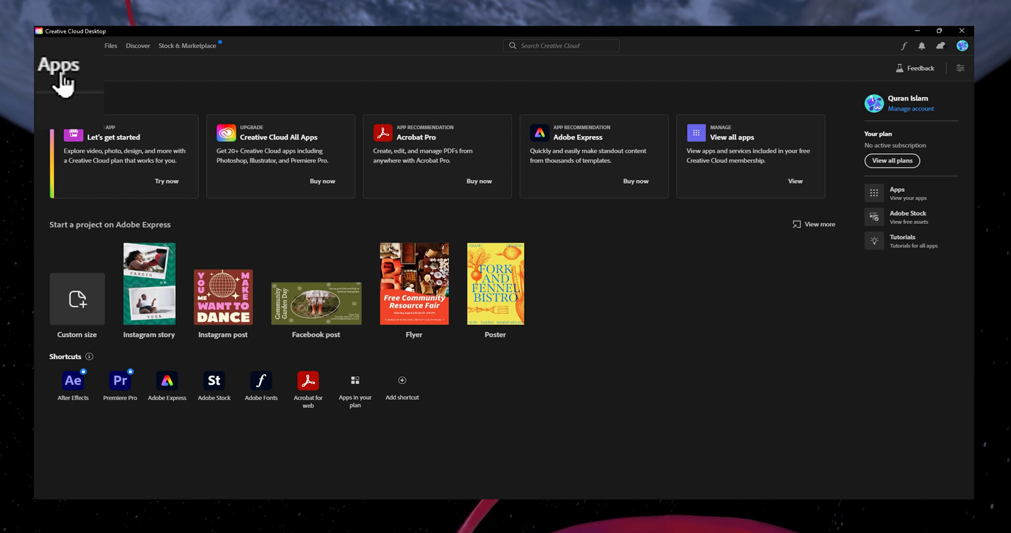
Step: Install Photoshop (Beta) from Creative Cloud's Beta apps list and start its 7-day trial
left_click(89, 47)
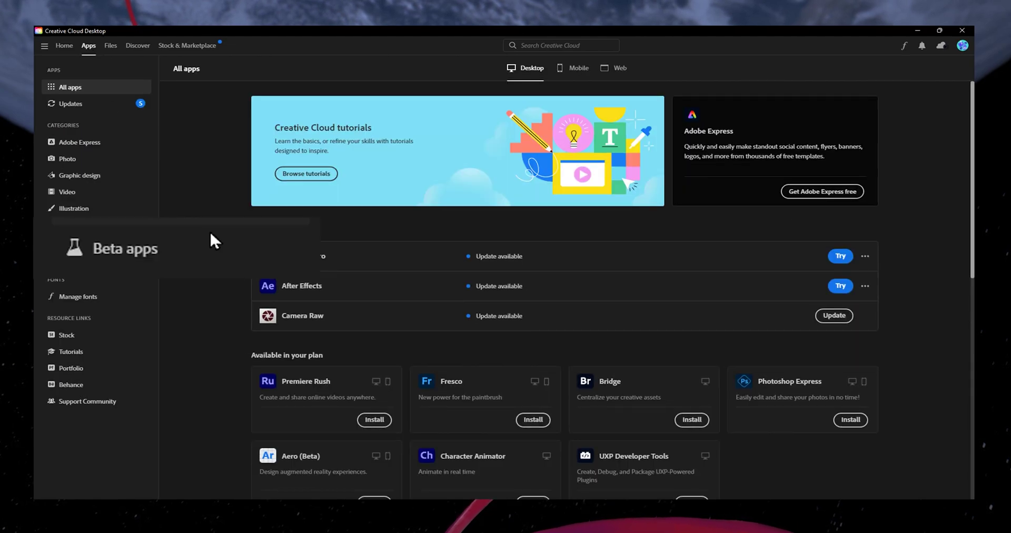
left_click(78, 260)
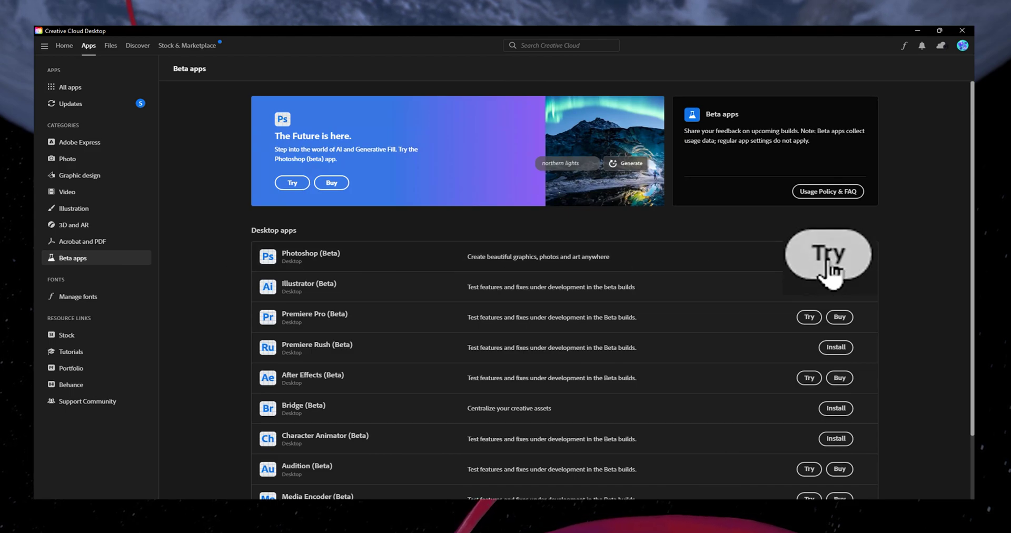
left_click(810, 257)
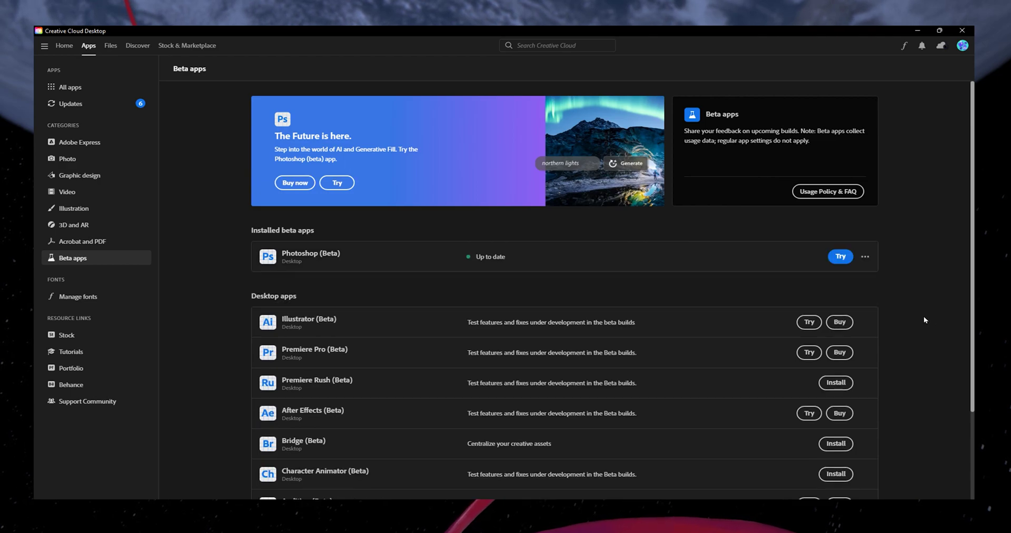
left_click(832, 256)
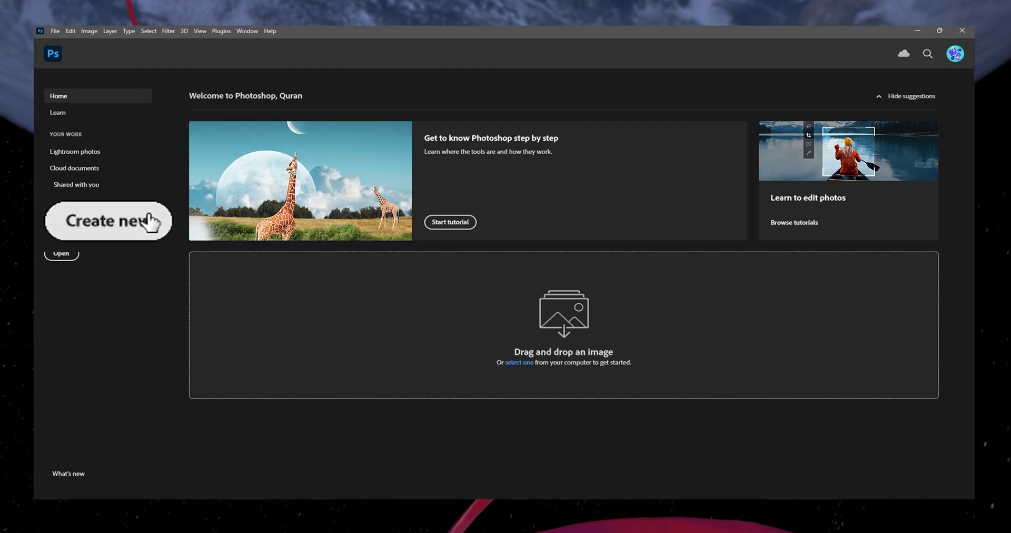
Step: Create a new 7 × 5 in, 300 ppi document with a Transparent background and dismiss the Generative Fill intro
left_click(83, 233)
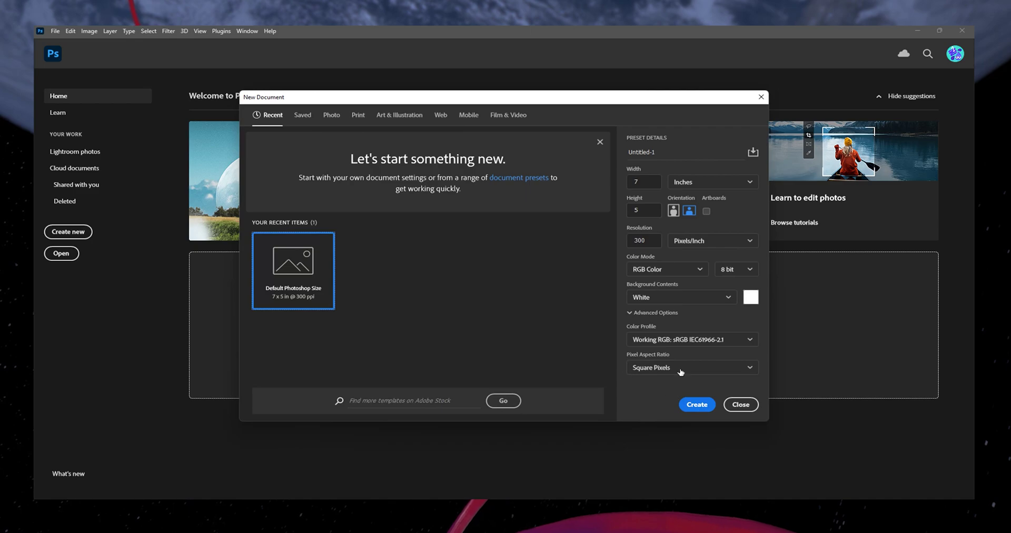
left_click(679, 297)
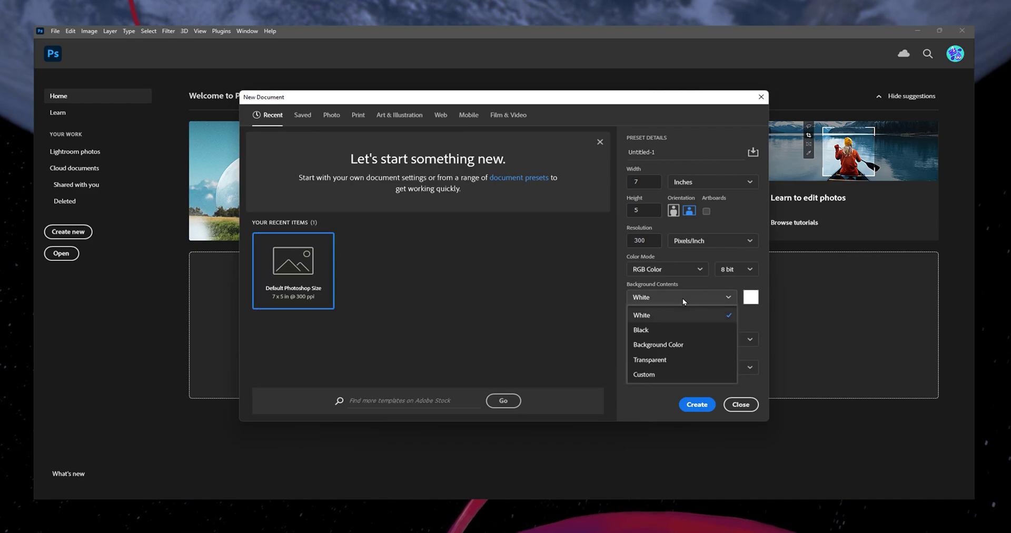
left_click(682, 365)
left_click(709, 408)
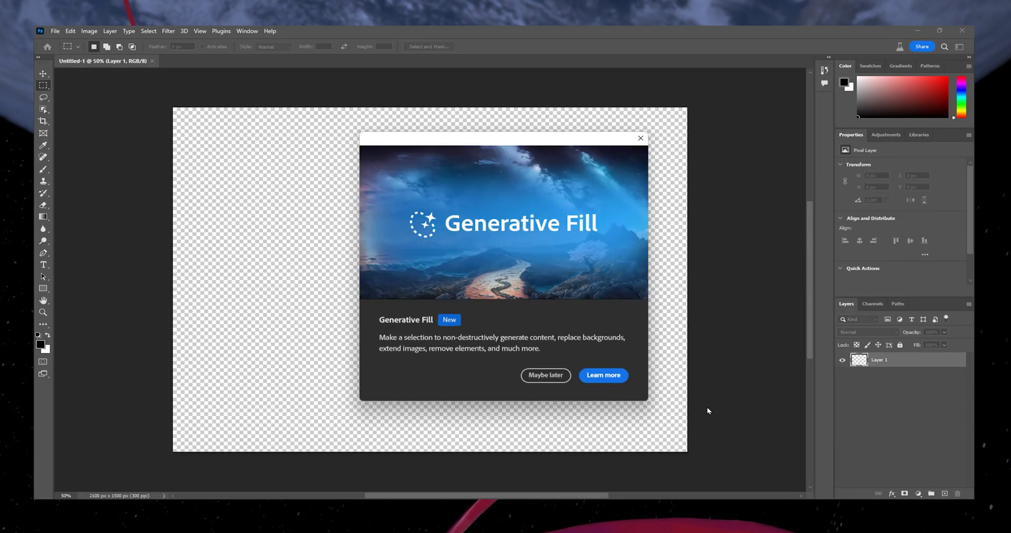
left_click(561, 376)
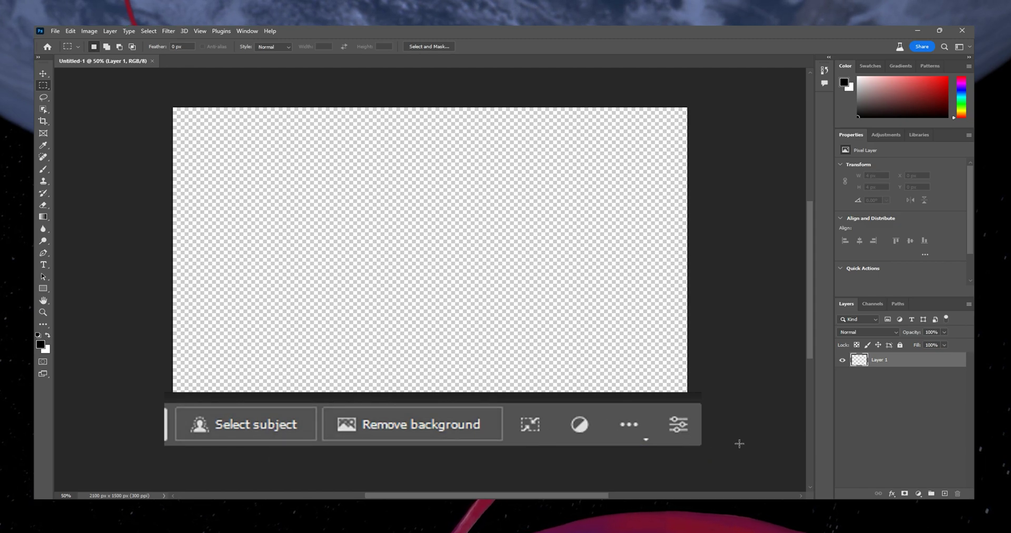
Step: Generate a prompt-free fill over the entire canvas, browse its three variations, then delete that layer
key("ctrl+a")
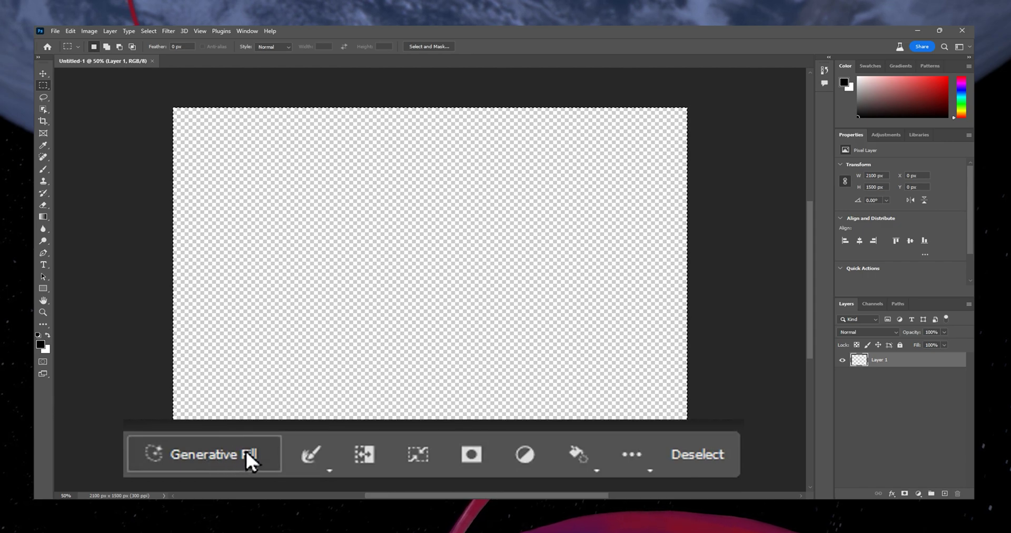
left_click(219, 456)
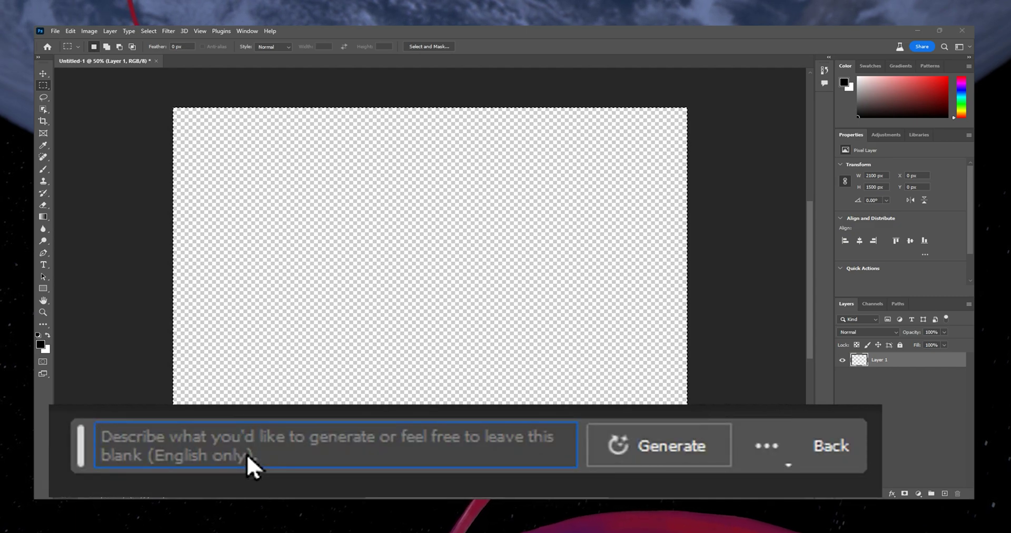
left_click(647, 444)
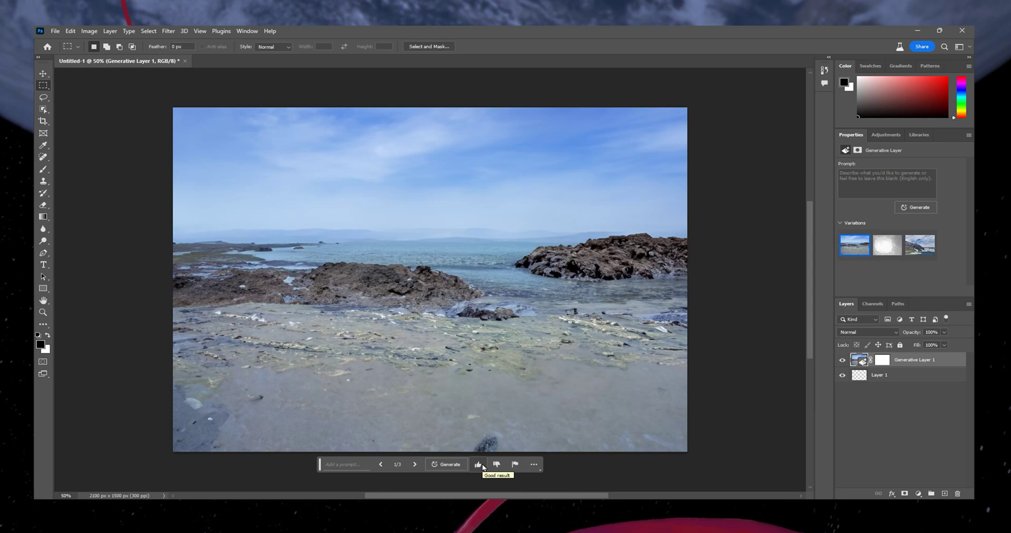
left_click(414, 464)
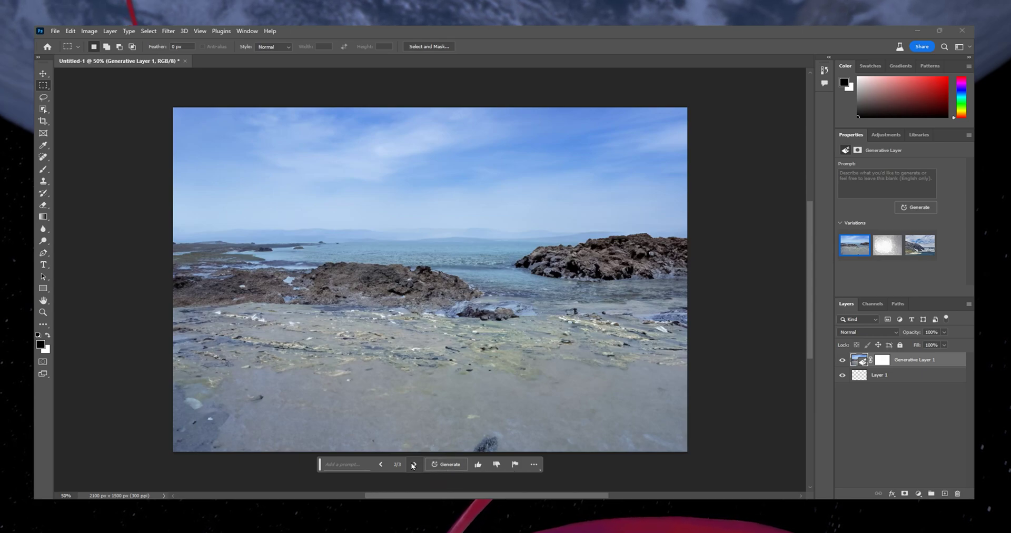
left_click(414, 465)
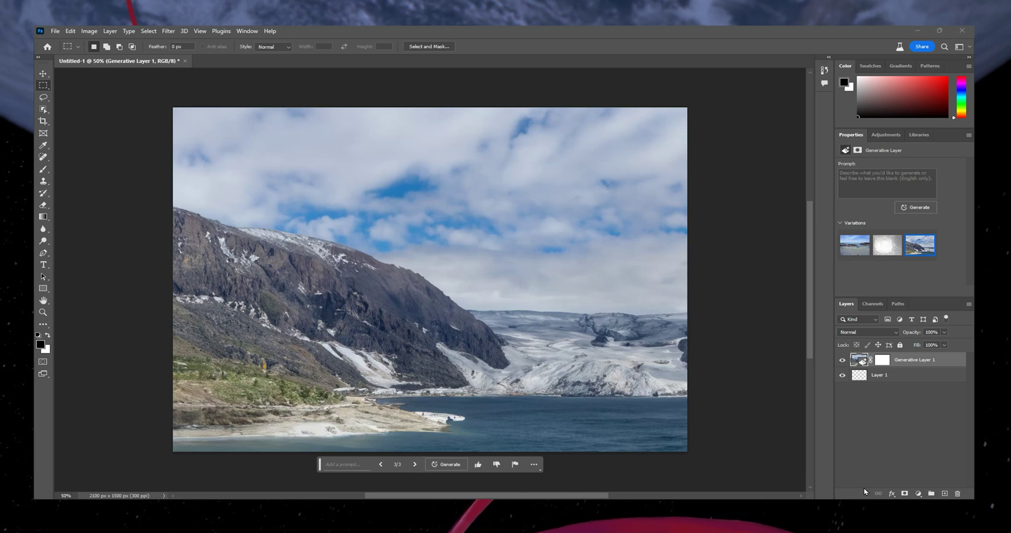
key("Delete")
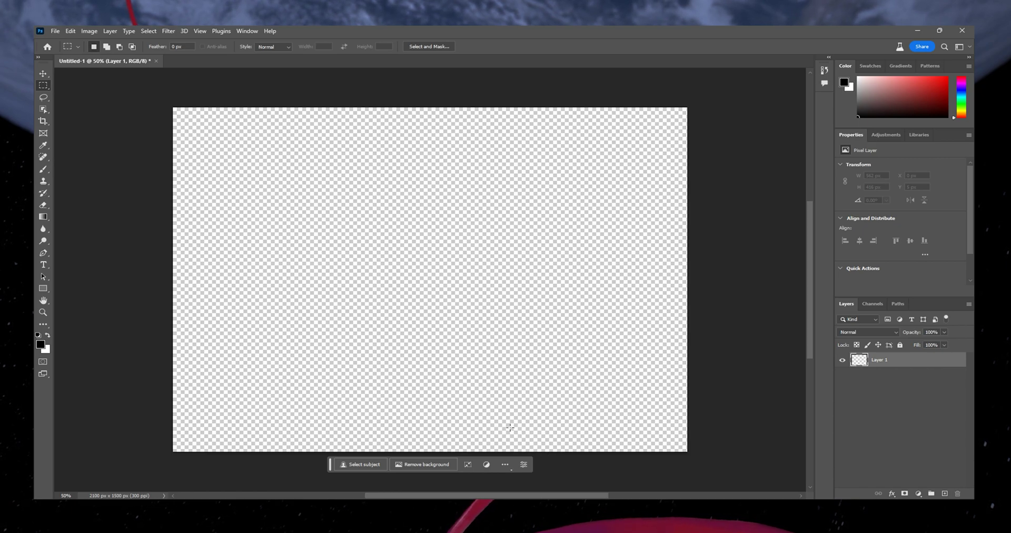
Step: Generate 'A fairy holding an apple' across the whole canvas and browse its three variations
key("ctrl+a")
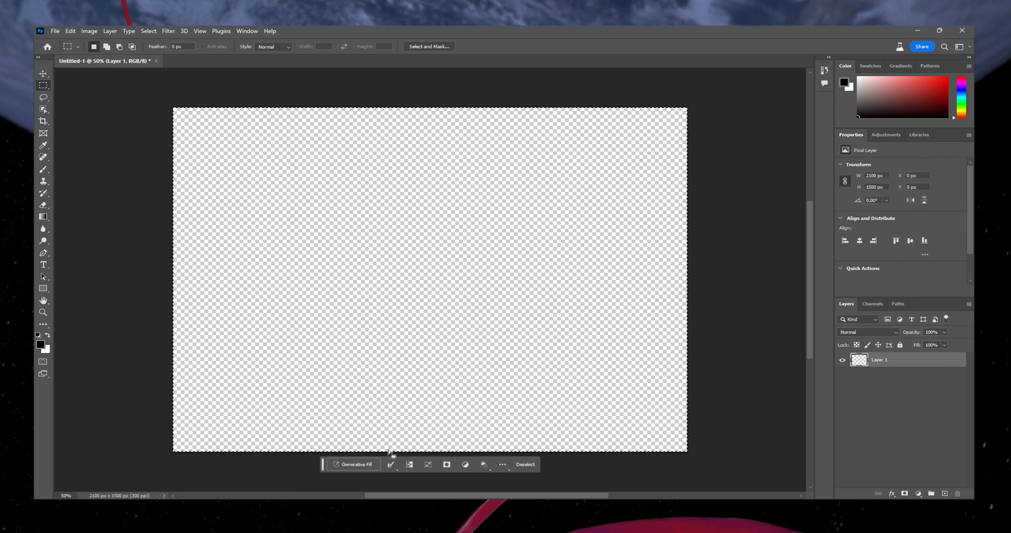
left_click(358, 461)
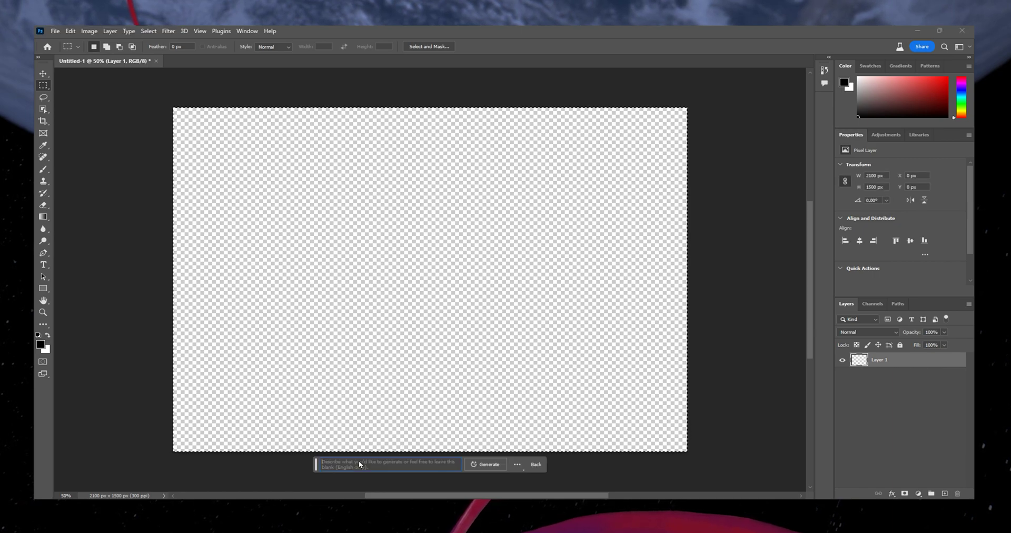
type("A")
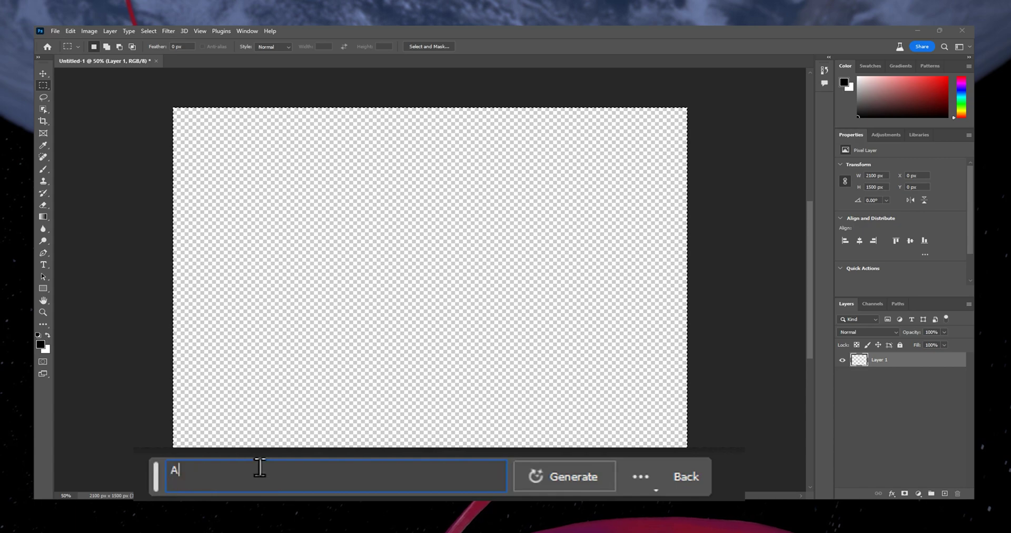
type(" fai")
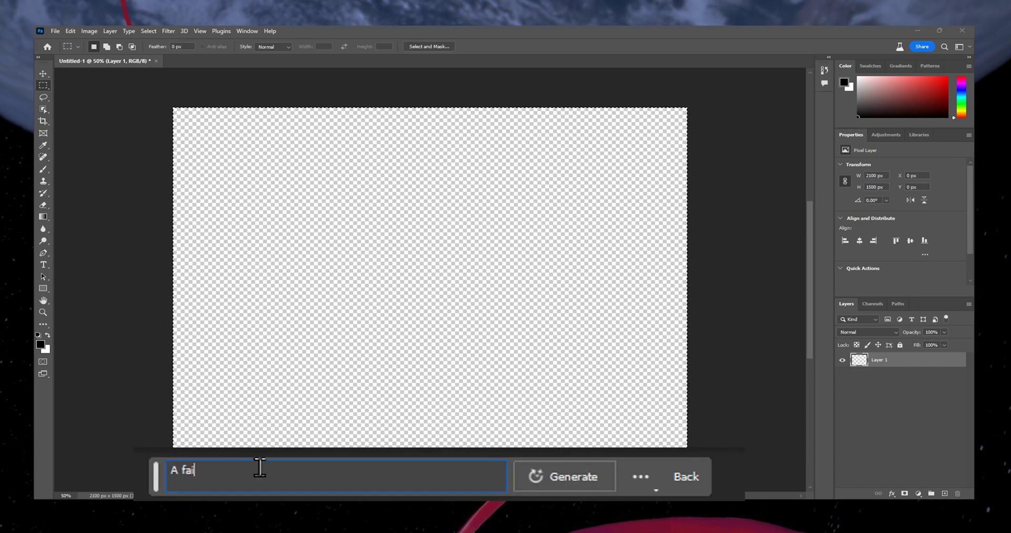
type("ry h")
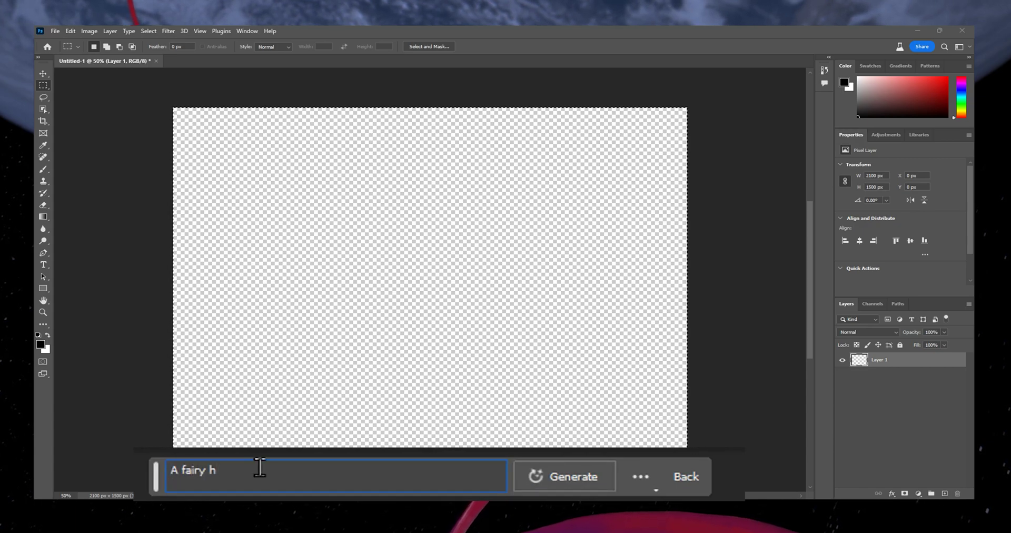
type("oldin")
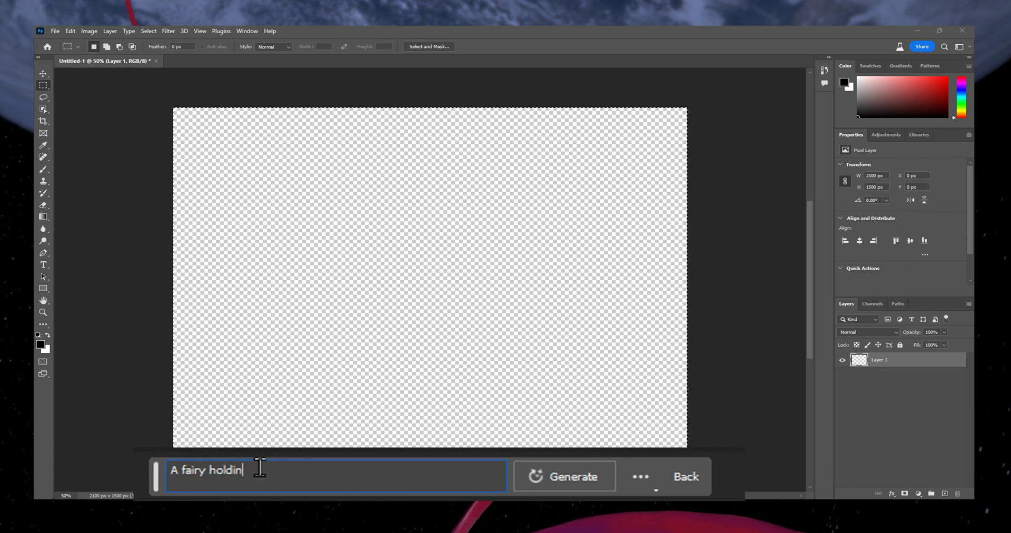
type("g an apple")
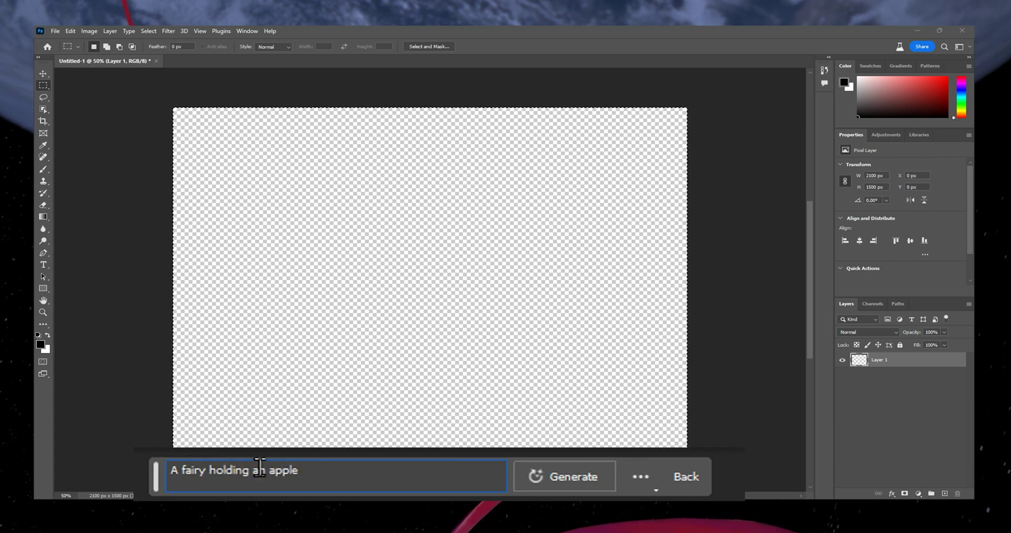
left_click(550, 472)
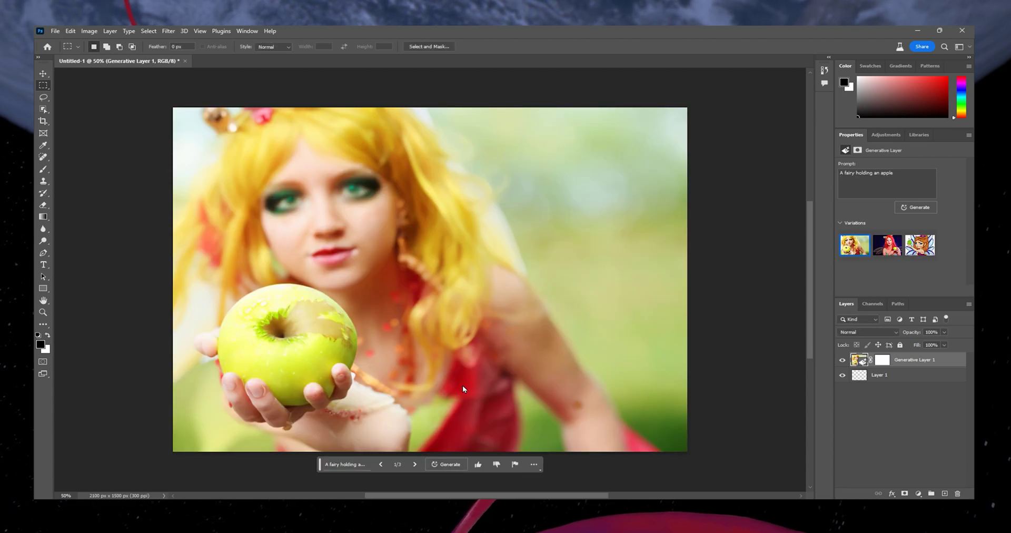
left_click(415, 465)
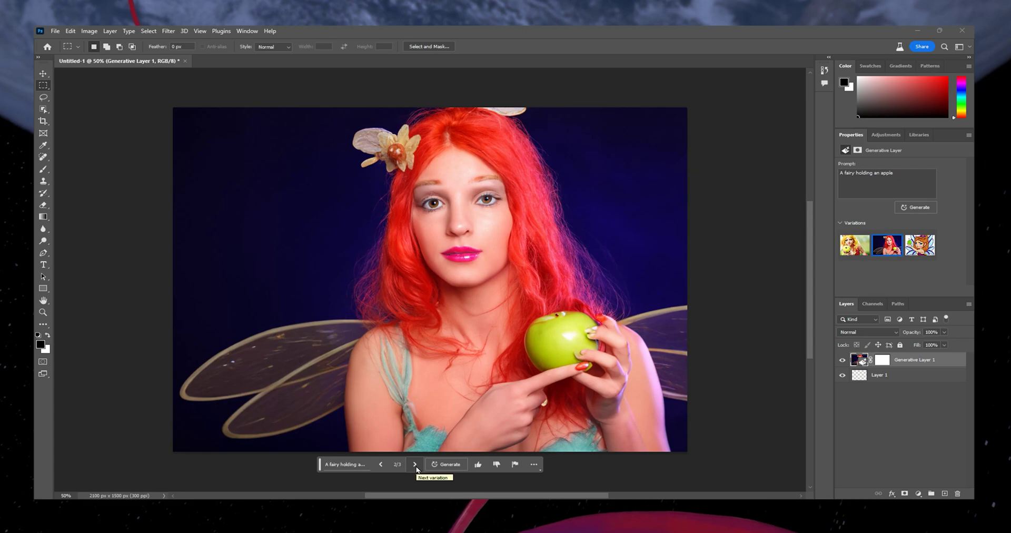
left_click(415, 464)
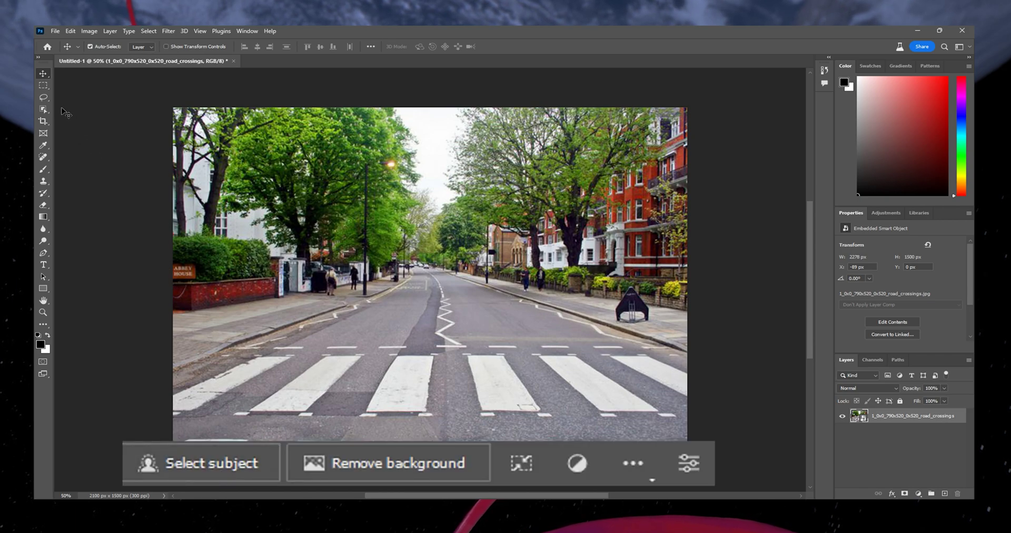
Step: Lasso the middle crosswalk stripe and fill it with 'Remove white lines', keeping variation 3/3
left_click(45, 98)
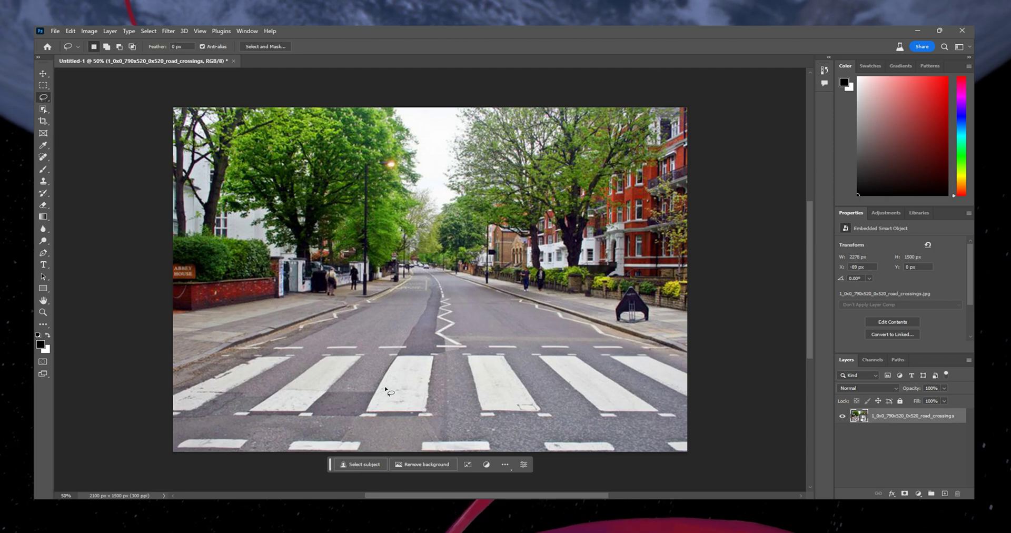
left_click_drag(390, 356, 414, 355)
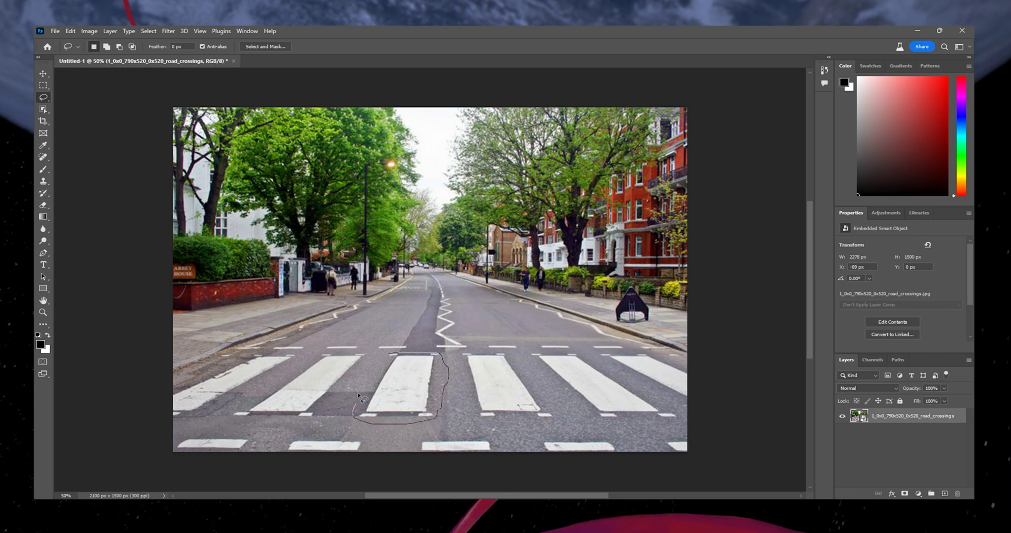
left_click_drag(389, 356, 390, 357)
left_click(203, 457)
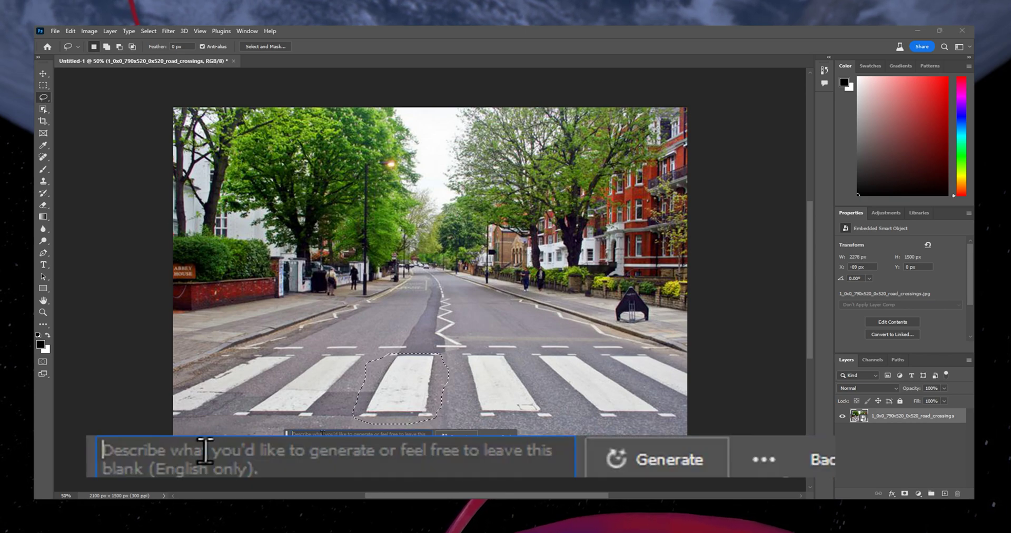
type("Remove")
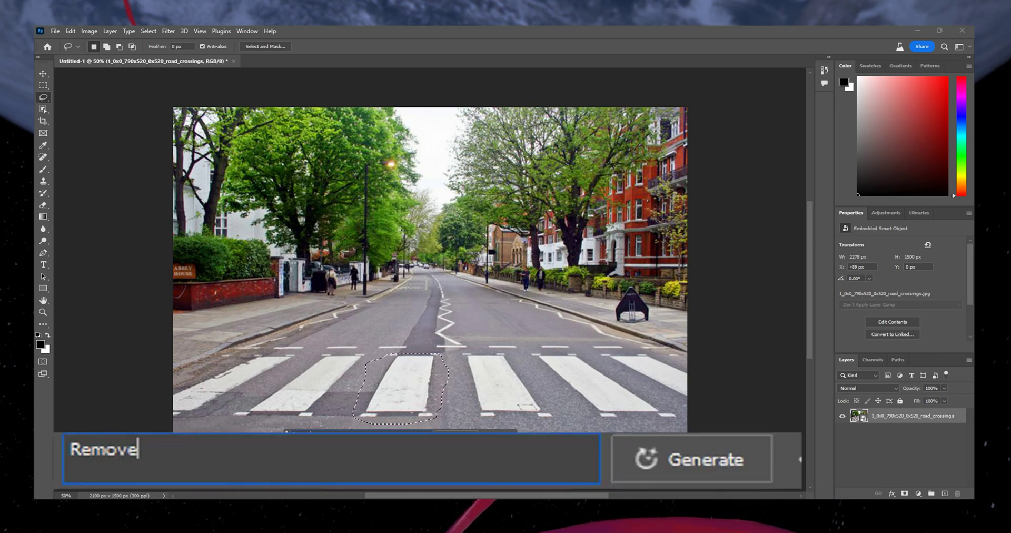
type(" white lines")
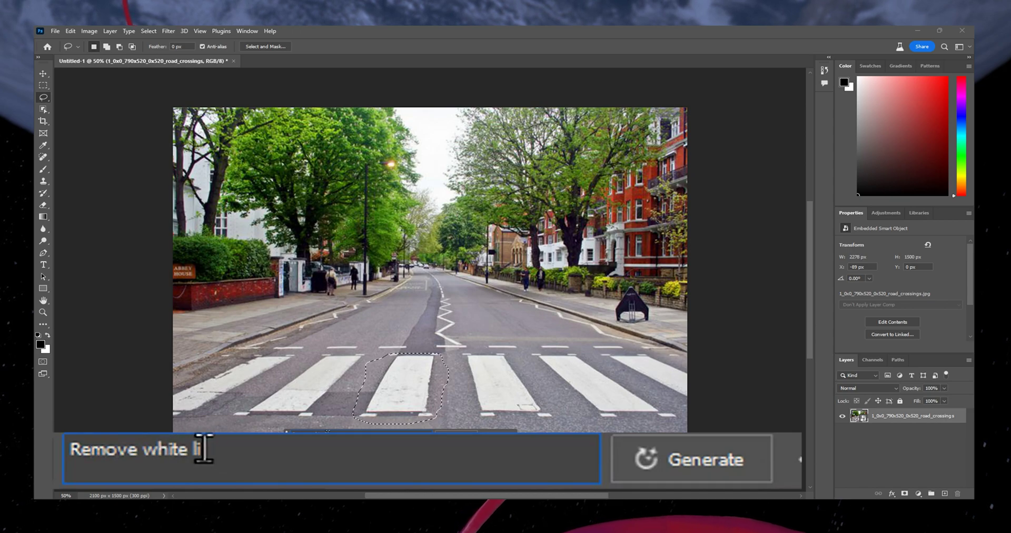
left_click(668, 474)
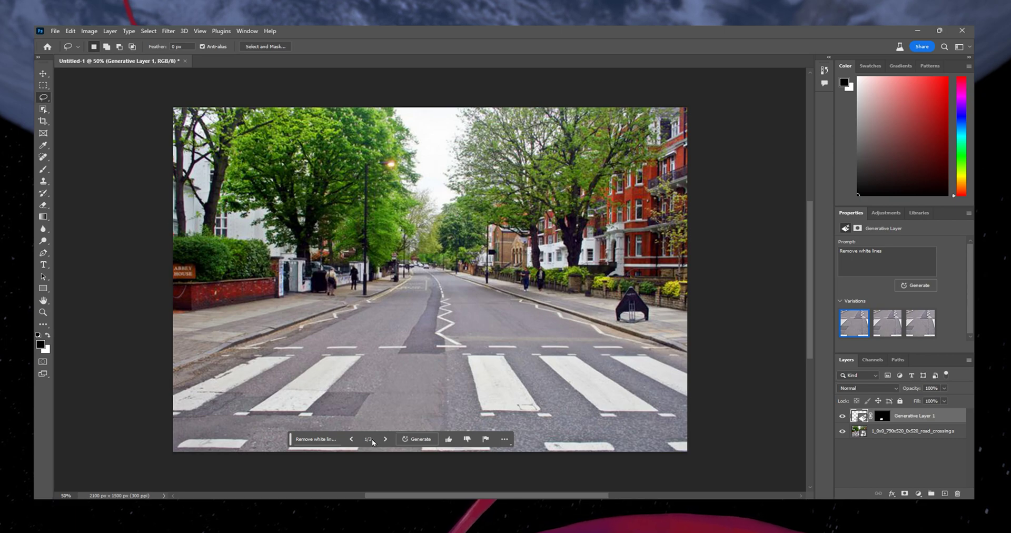
left_click(385, 439)
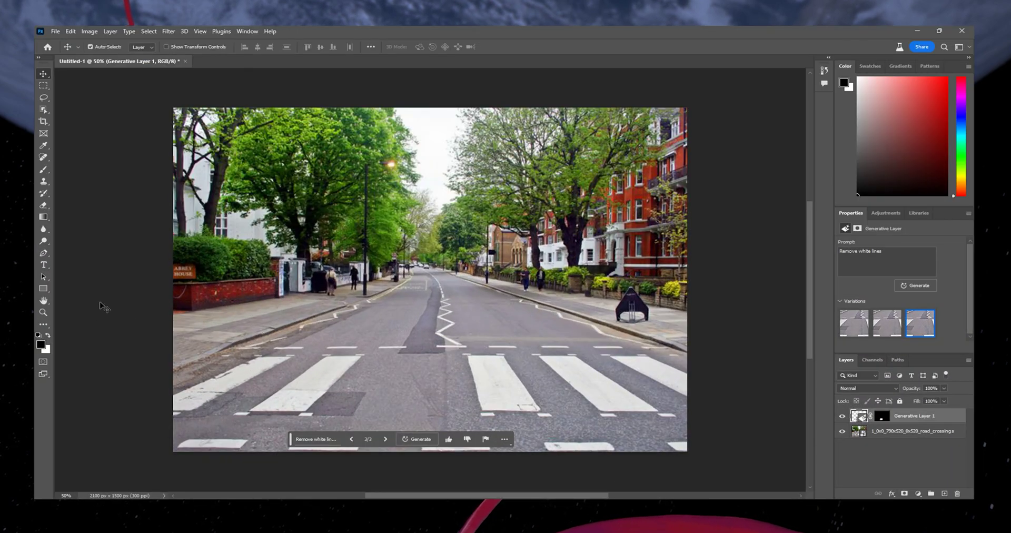
left_click(43, 98)
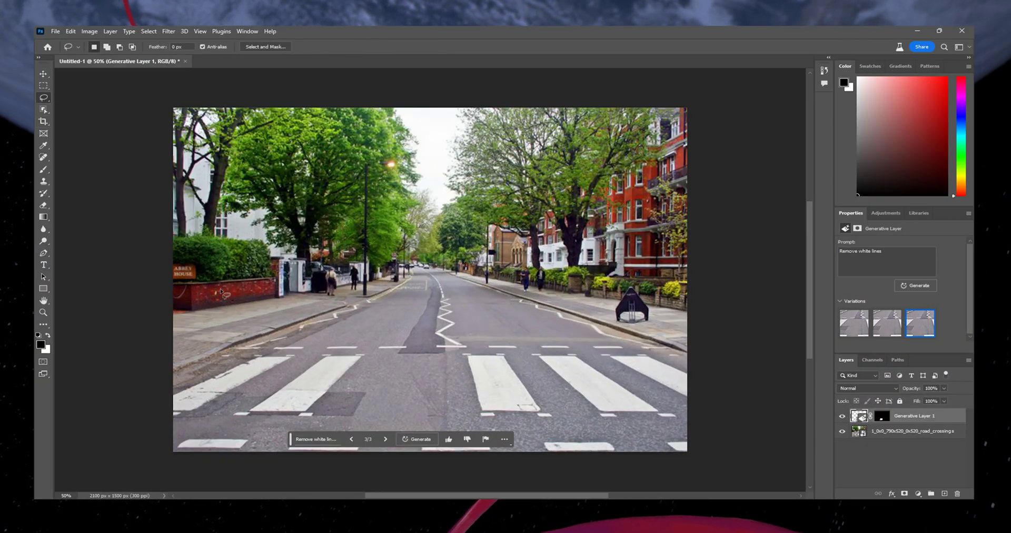
Step: Lasso a patch of the left sidewalk and generate a cat there, browsing the cat variations
left_click_drag(217, 315, 250, 306)
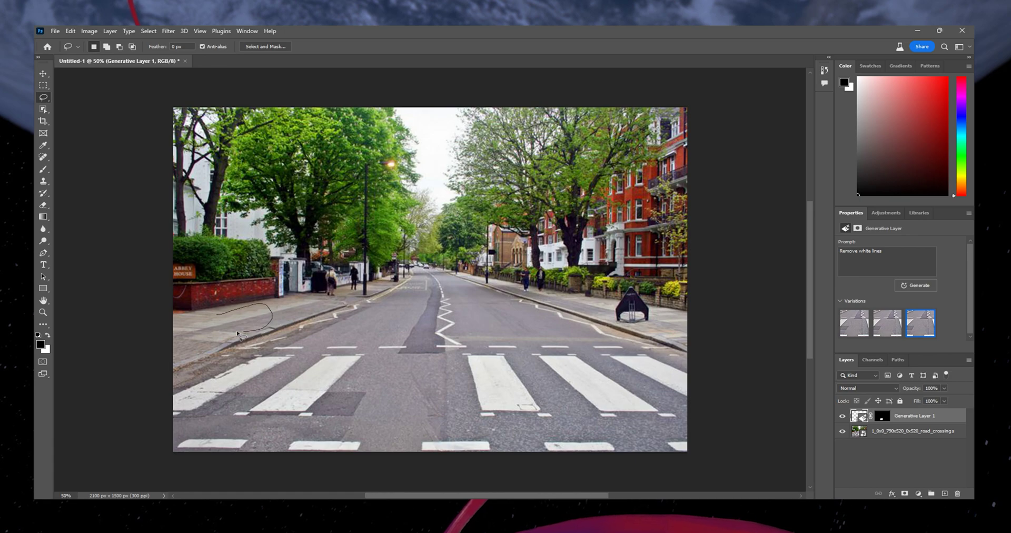
left_click_drag(220, 316, 221, 318)
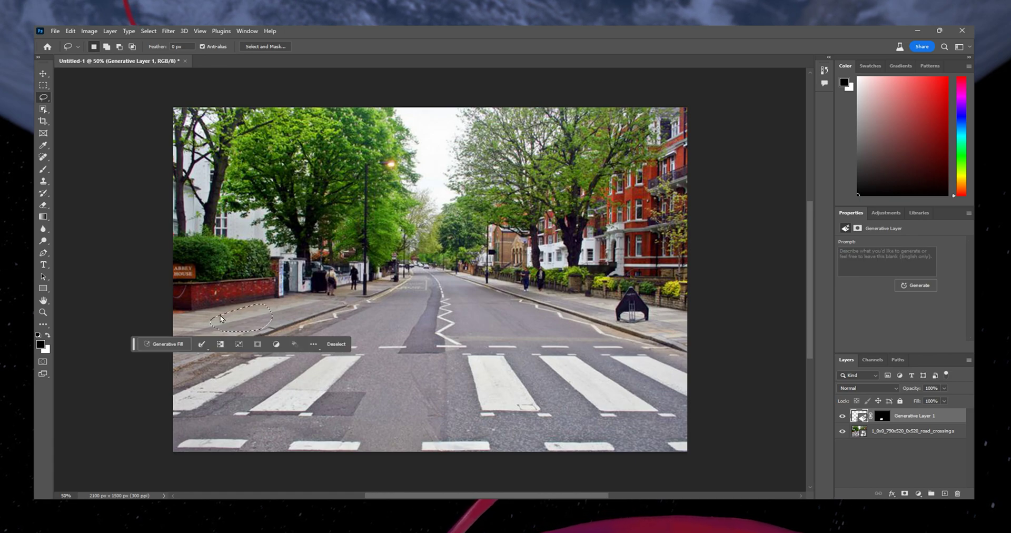
left_click(172, 345)
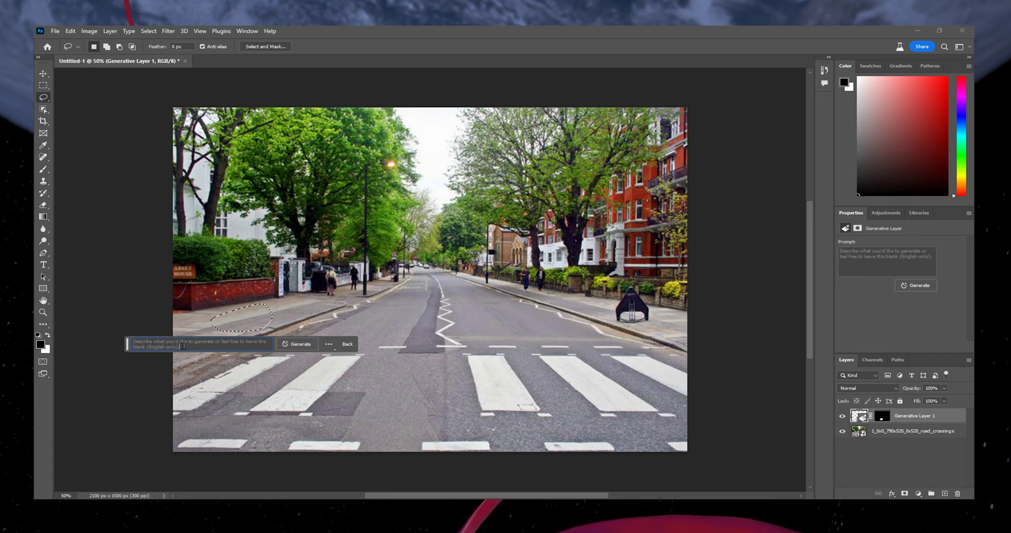
type("A cat")
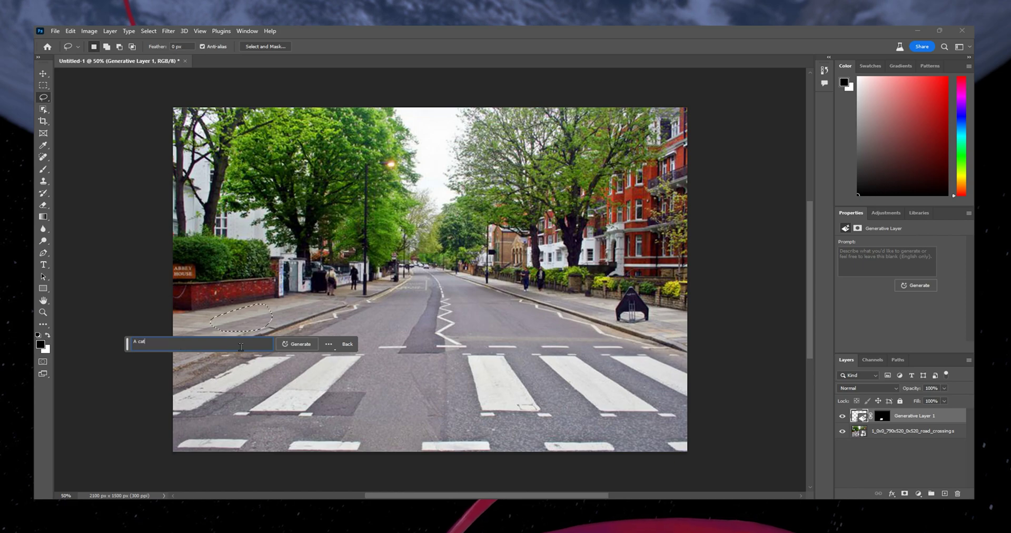
left_click(298, 344)
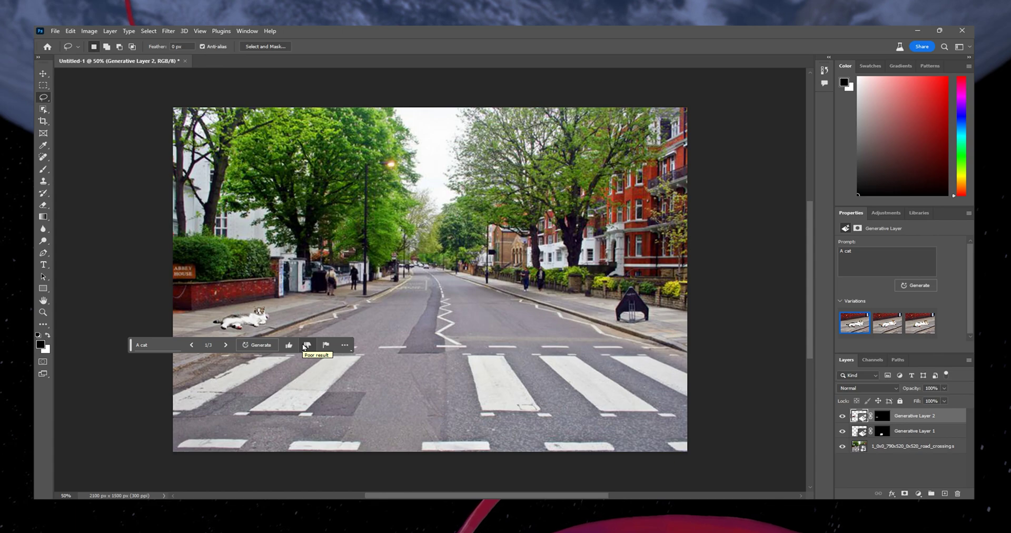
left_click(227, 345)
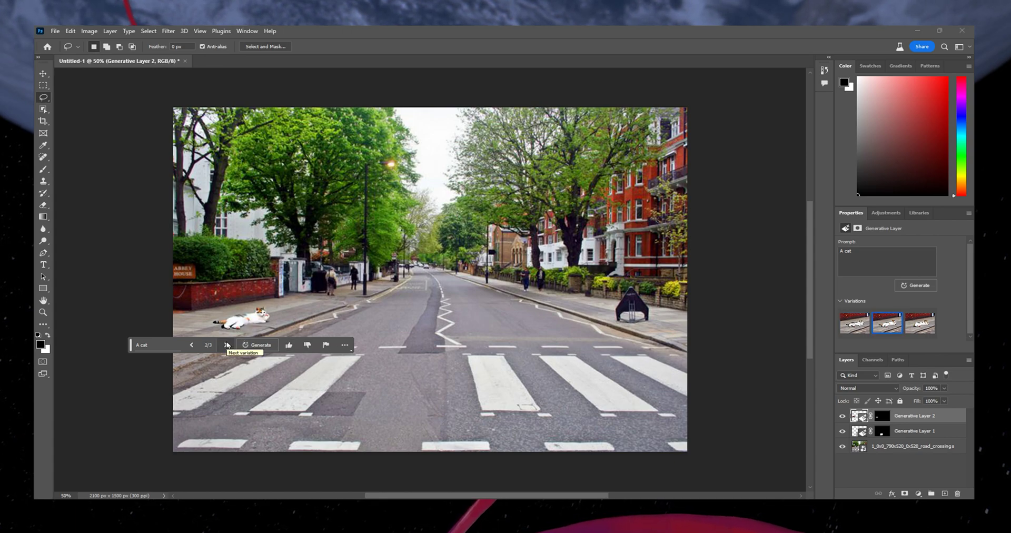
left_click(227, 344)
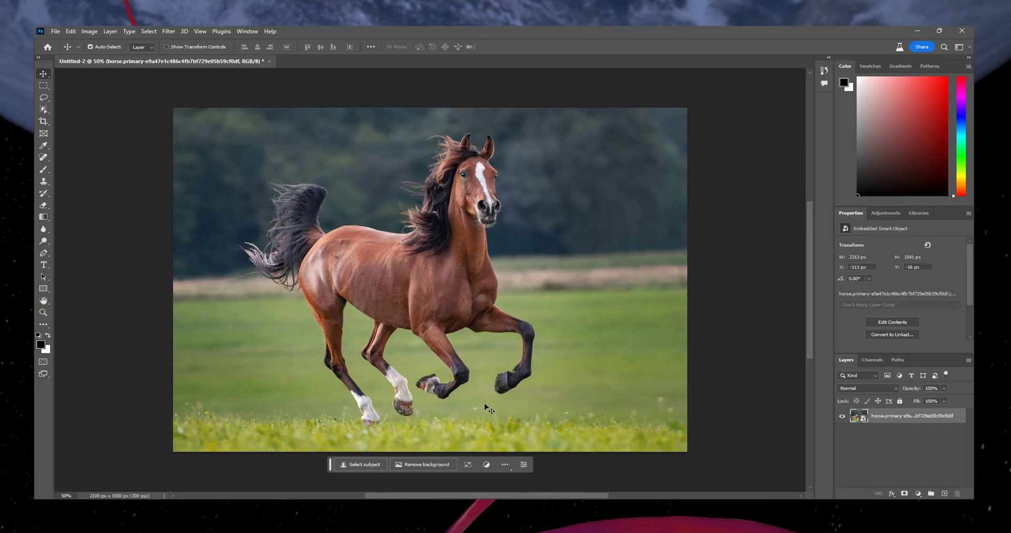
left_click(425, 464)
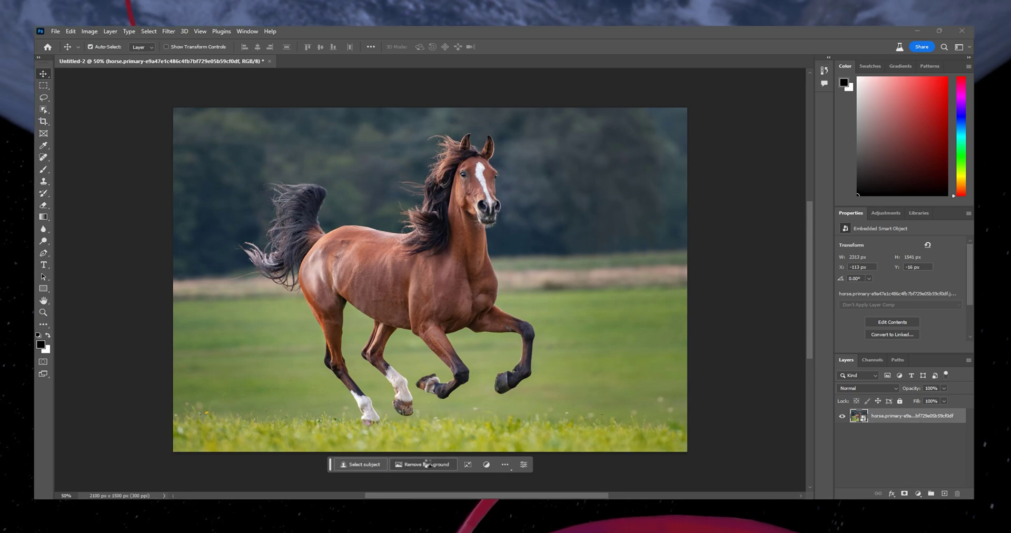